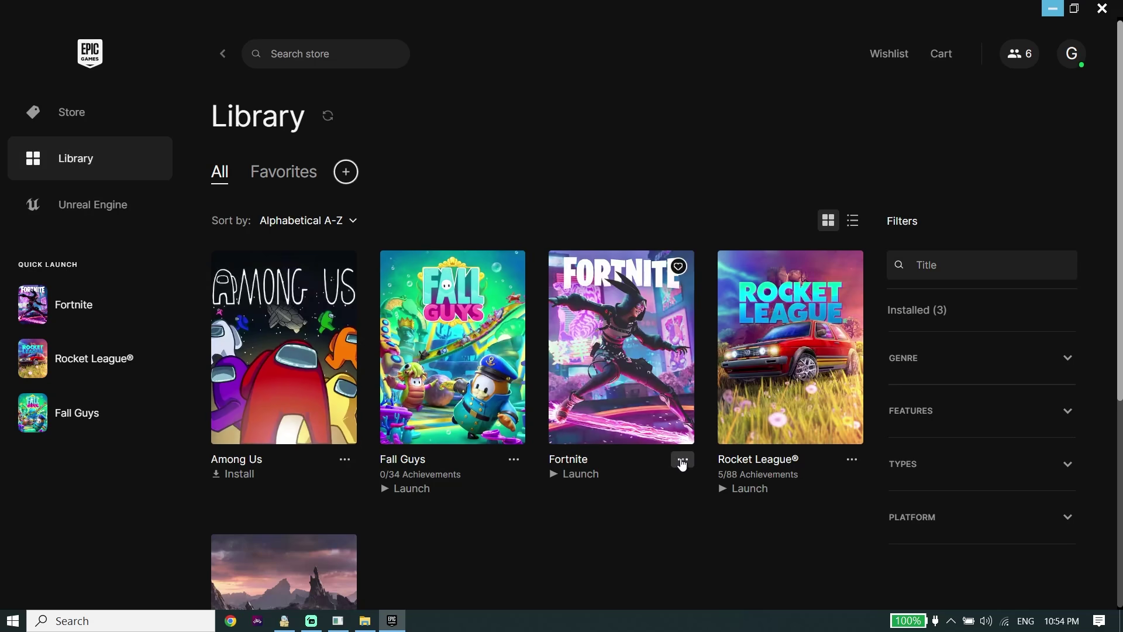
# - Run file verification for the 32.54GB Fortnite install from its Manage window
pyautogui.click(682, 460)
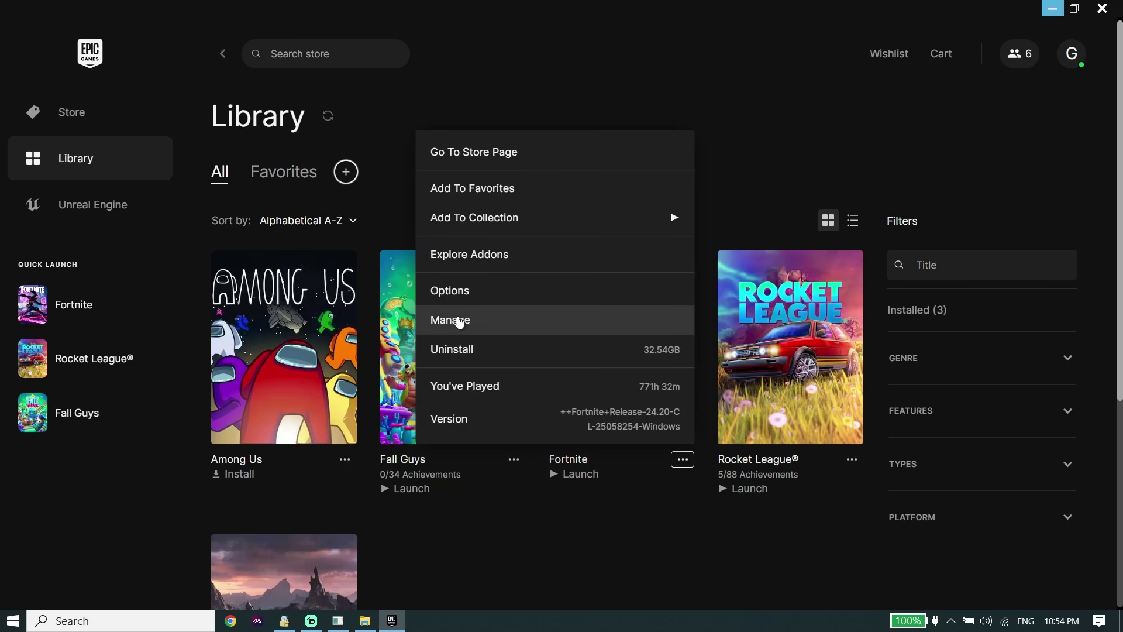
pyautogui.click(458, 320)
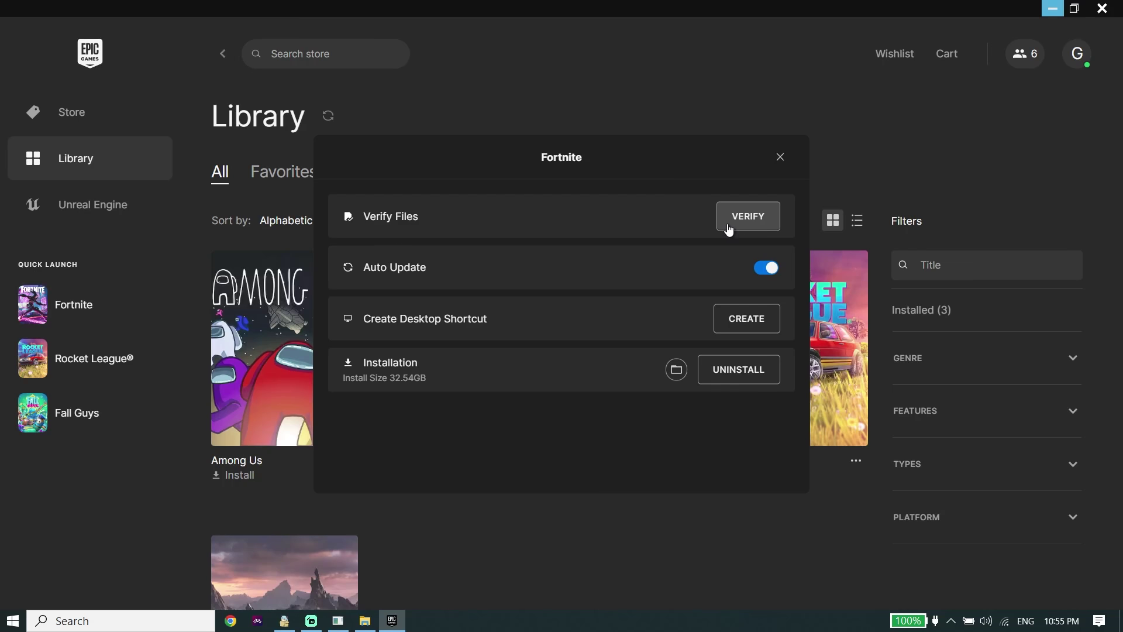
pyautogui.click(781, 157)
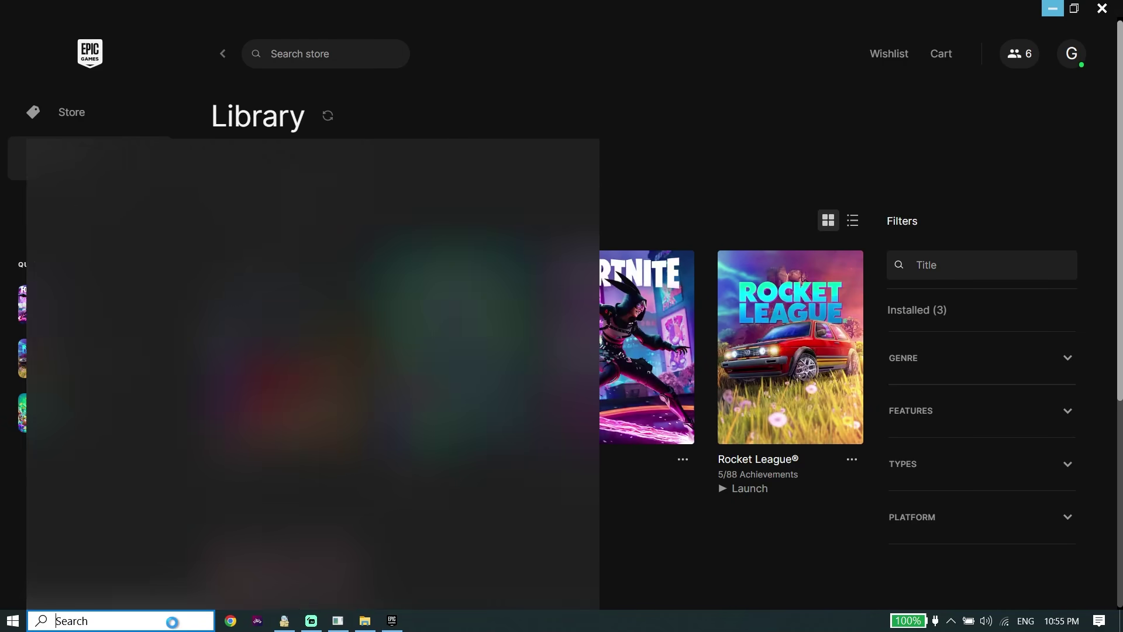
# - Search Windows for 'cp' and launch Control Panel from the best match
pyautogui.click(172, 621)
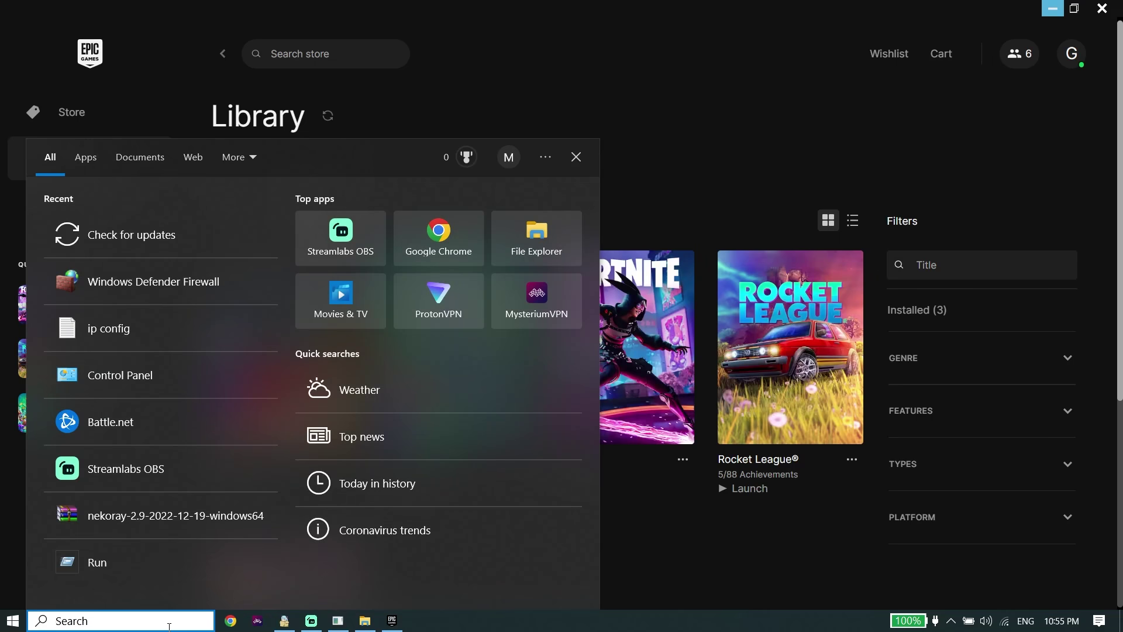
pyautogui.write('cp')
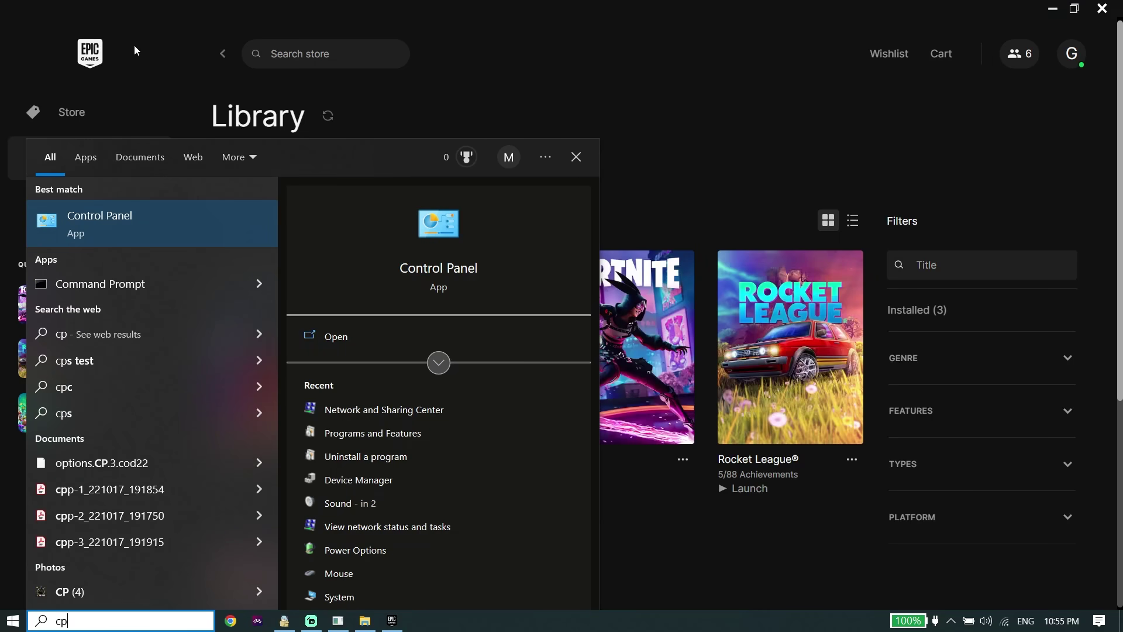
pyautogui.click(138, 229)
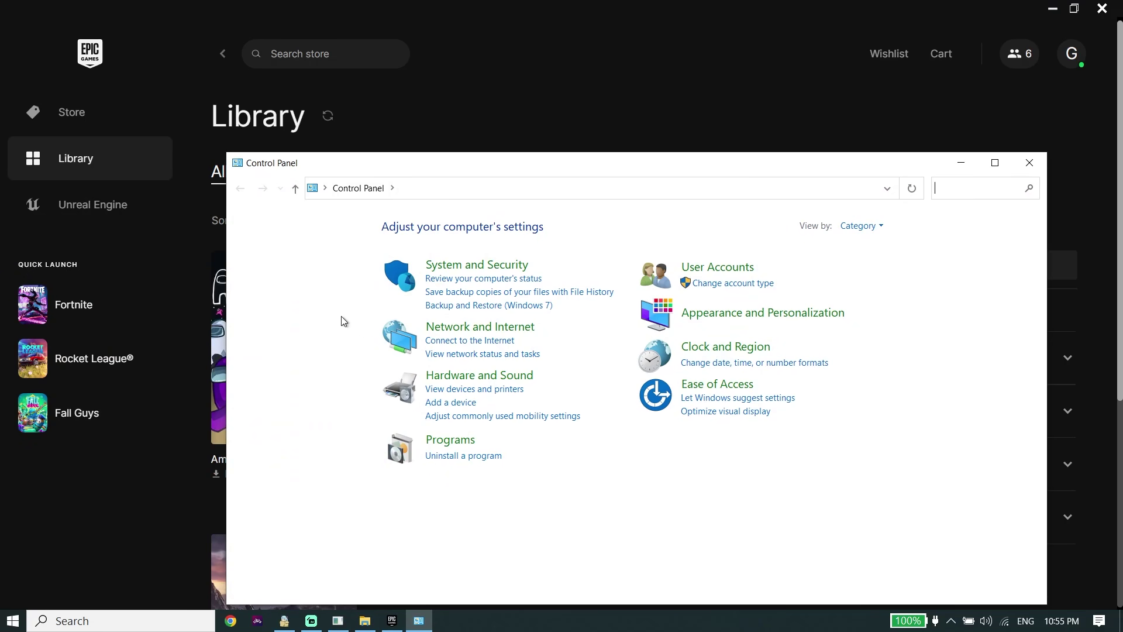
# - Open the Wi-Fi (TechHQ) connection's properties through Network and Sharing Center
pyautogui.click(436, 326)
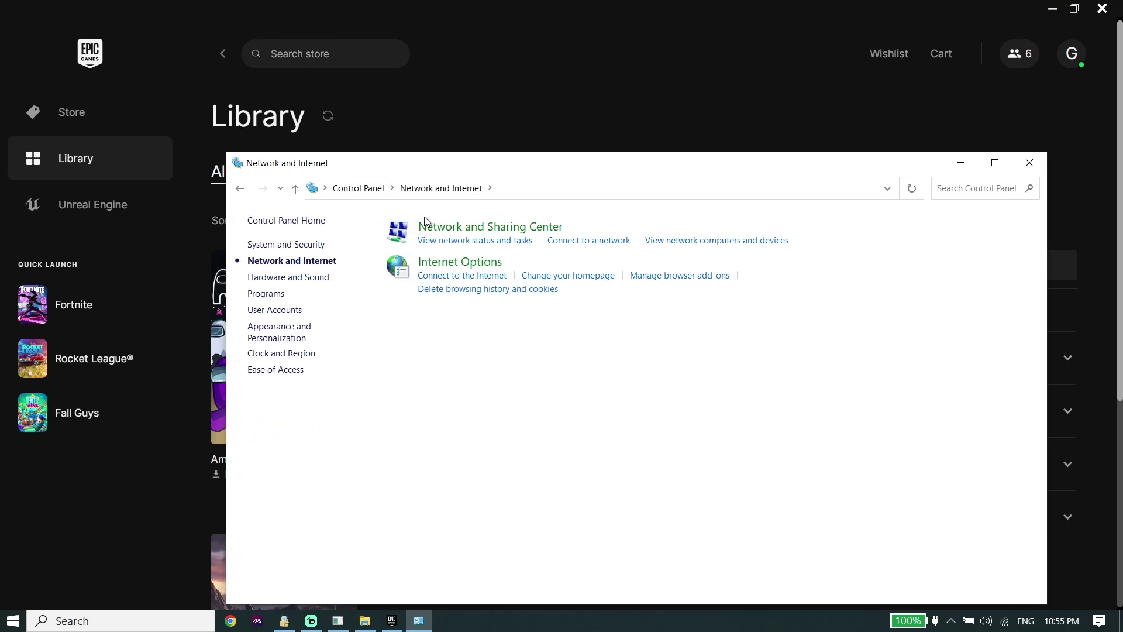
pyautogui.click(425, 231)
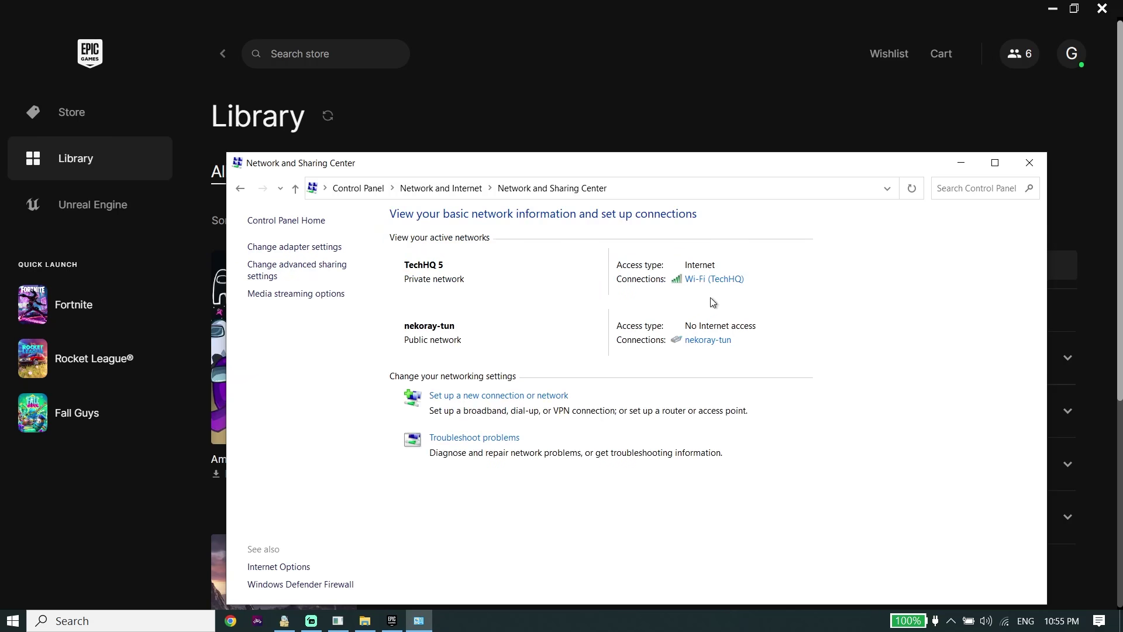
pyautogui.click(706, 282)
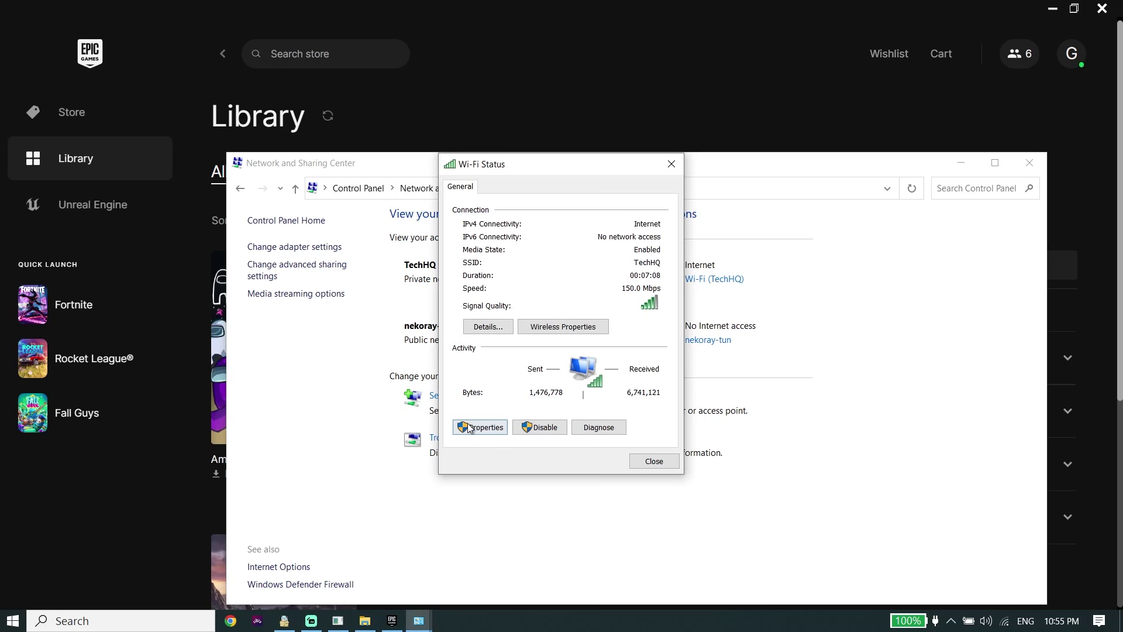
pyautogui.click(467, 426)
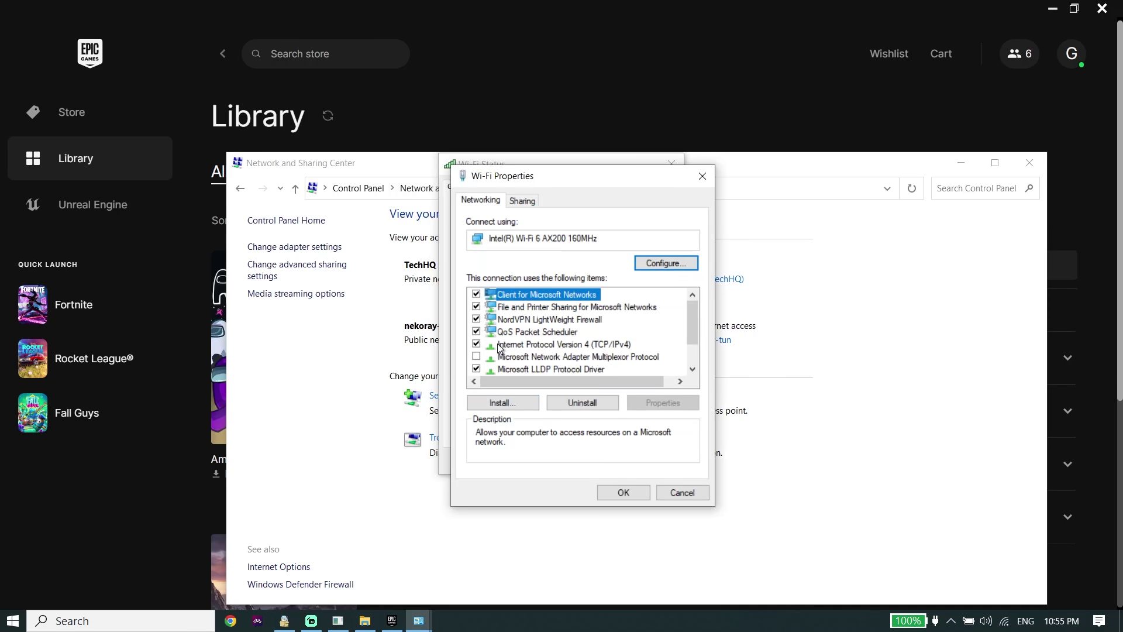
# - Open the IPv4 properties and switch DNS to manually entered servers with empty fields
pyautogui.click(500, 344)
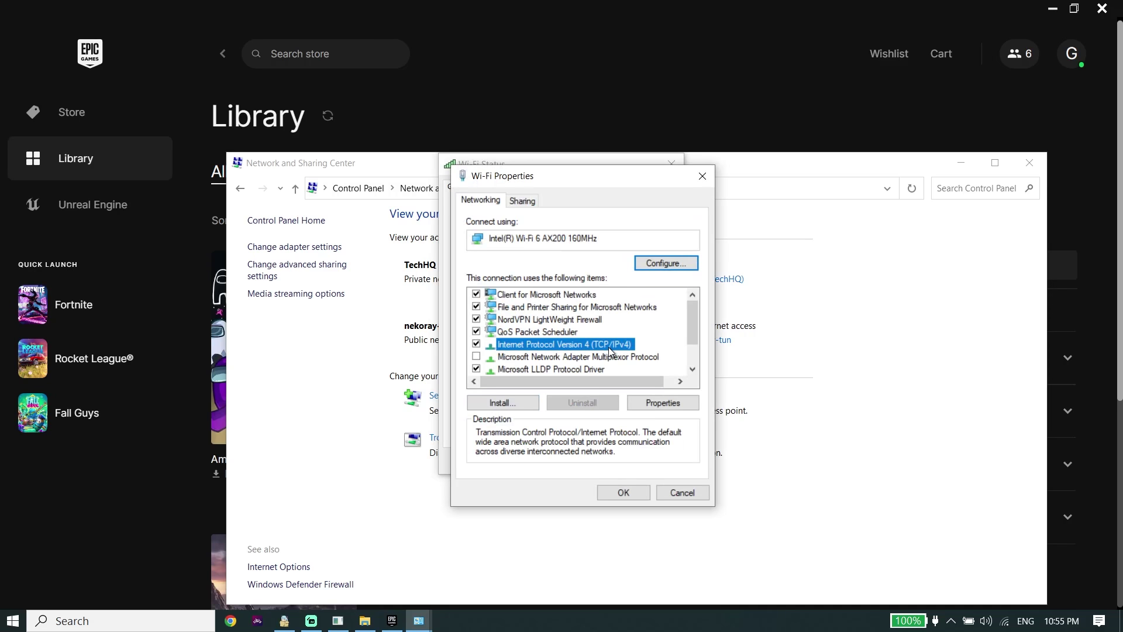
pyautogui.doubleClick(602, 345)
pyautogui.click(505, 420)
pyautogui.click(504, 435)
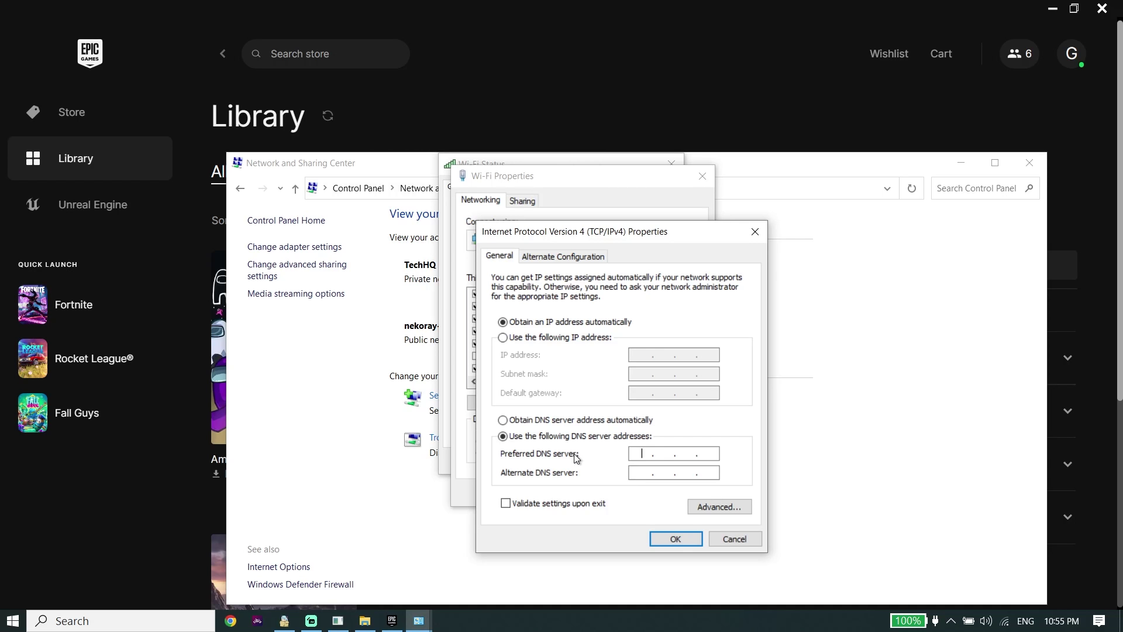
# - Enter 8.8.8.8 and 8.4.4.8 as DNS servers, then clear them again
pyautogui.write('8.8.8.8')
pyautogui.click(642, 475)
pyautogui.write('8.4.4.8')
pyautogui.click(569, 421)
pyautogui.click(556, 437)
# - Save 1.1.1.1 as preferred and 1.0.0.1 as alternate DNS for Wi-Fi
pyautogui.write('1.1.1.1')
pyautogui.click(643, 474)
pyautogui.write('1.0.0.1')
pyautogui.click(668, 542)
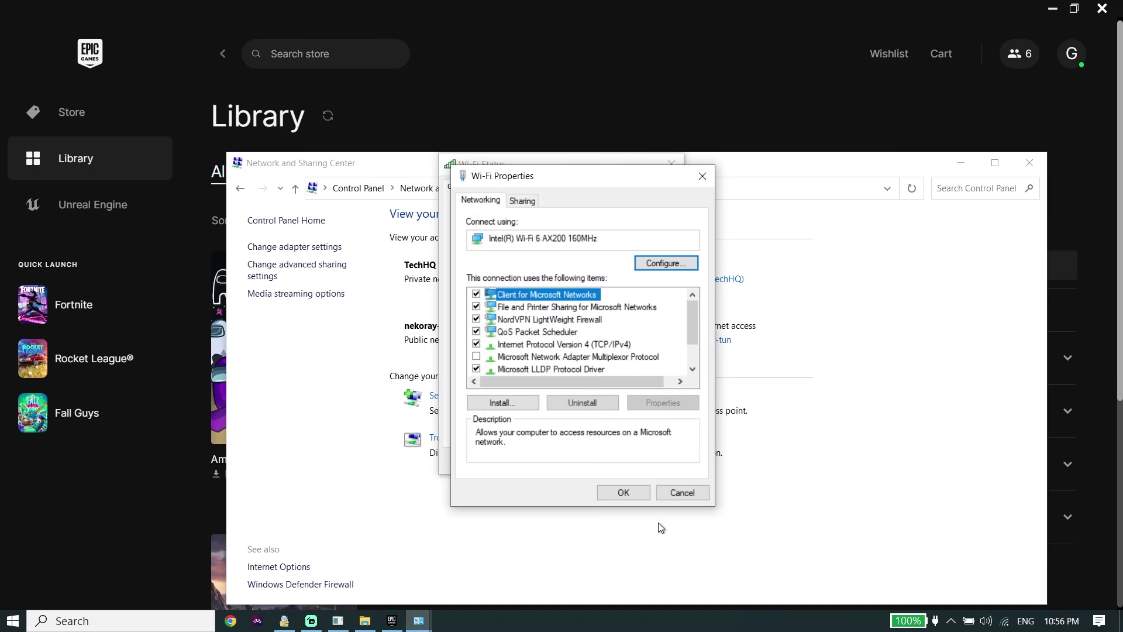
pyautogui.click(632, 492)
# - Close the Wi-Fi status and Network and Sharing Center windows and minimize Epic Games Launcher
pyautogui.click(651, 462)
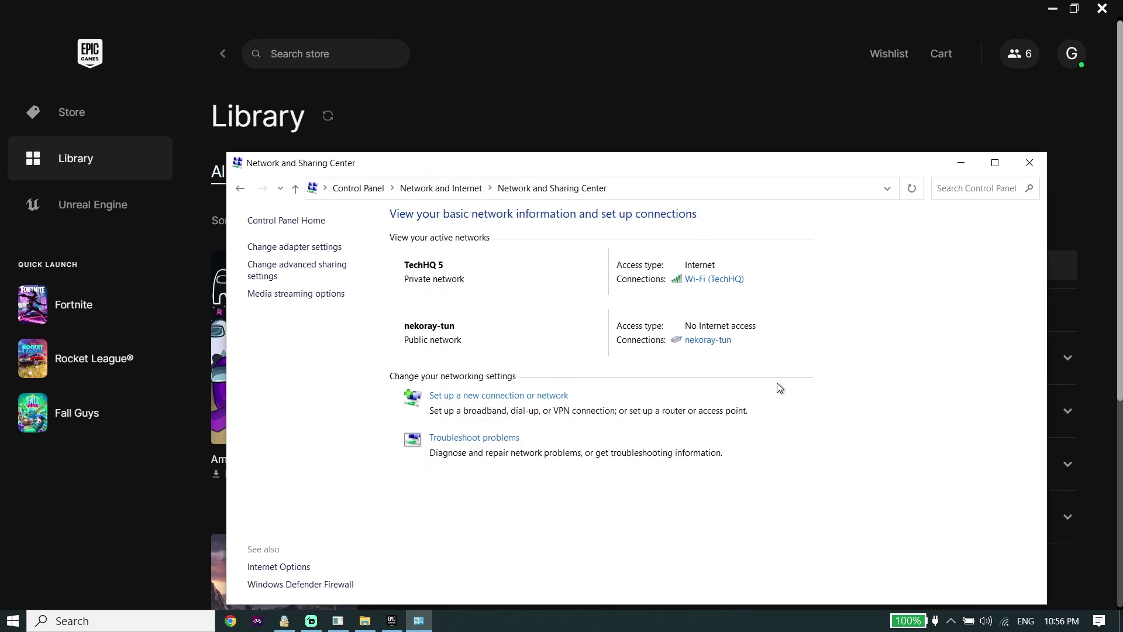
pyautogui.click(1030, 165)
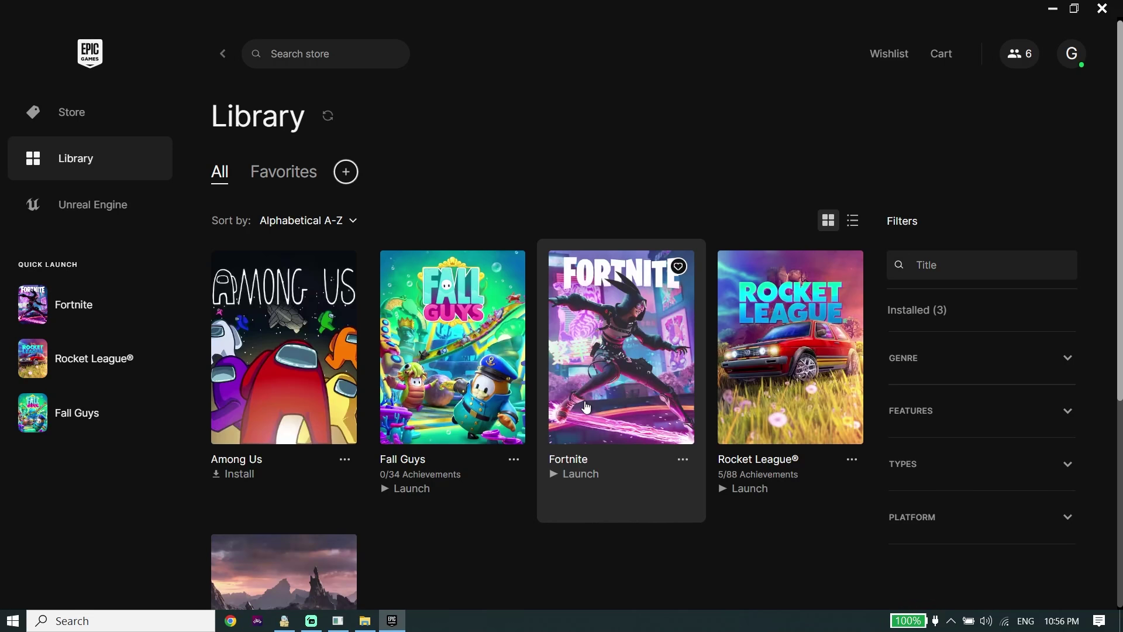
pyautogui.click(1052, 8)
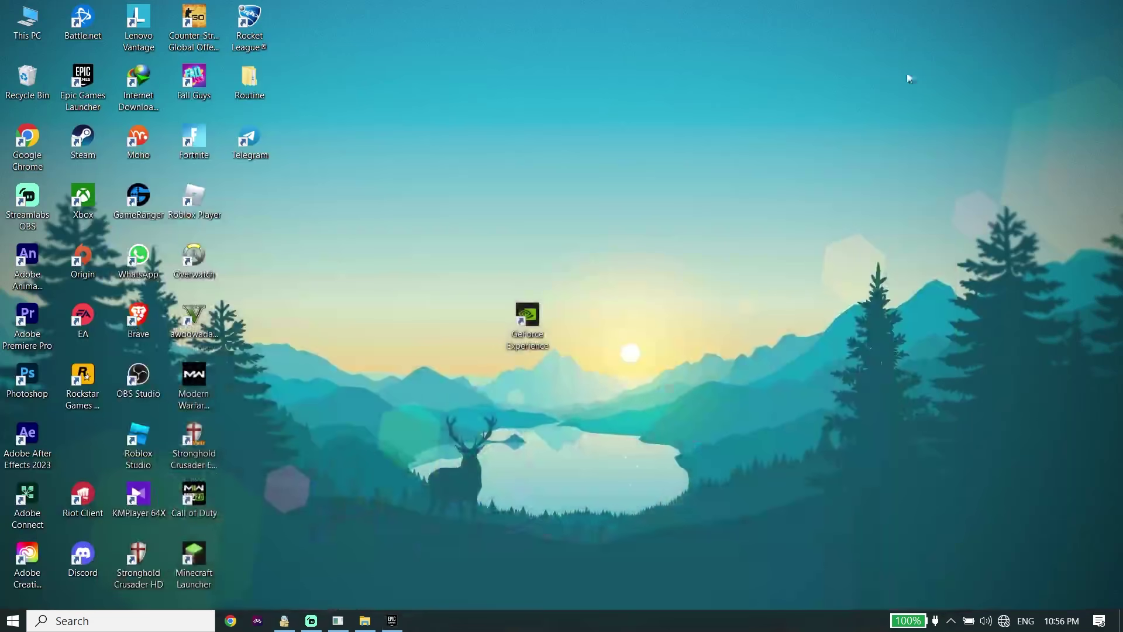
# - Search 'comm' and run Command Prompt as administrator
pyautogui.click(160, 621)
pyautogui.write('cp')
pyautogui.press('BackSpace')
pyautogui.write('om')
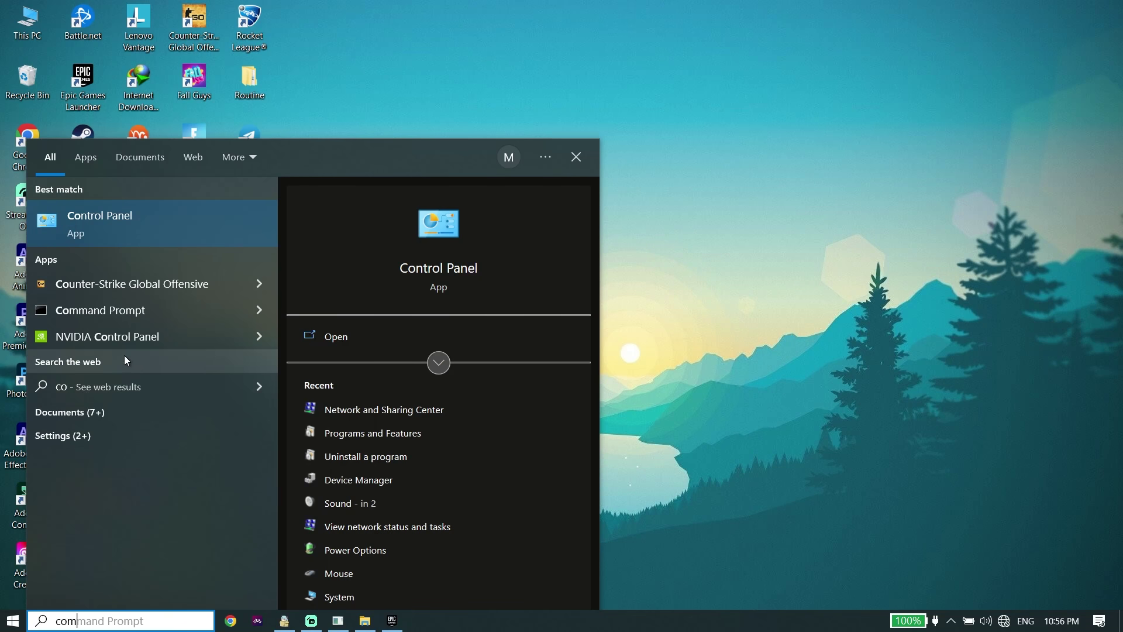
pyautogui.write('m')
pyautogui.rightClick(131, 227)
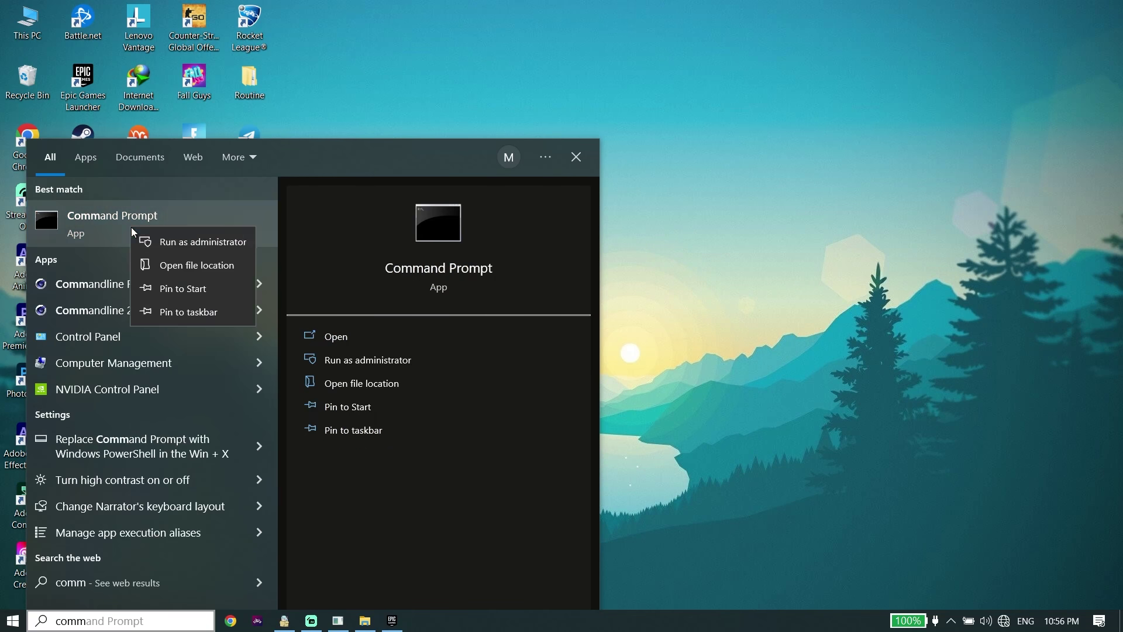
pyautogui.press('XF86AudioMute')
pyautogui.rightClick(170, 247)
pyautogui.click(175, 253)
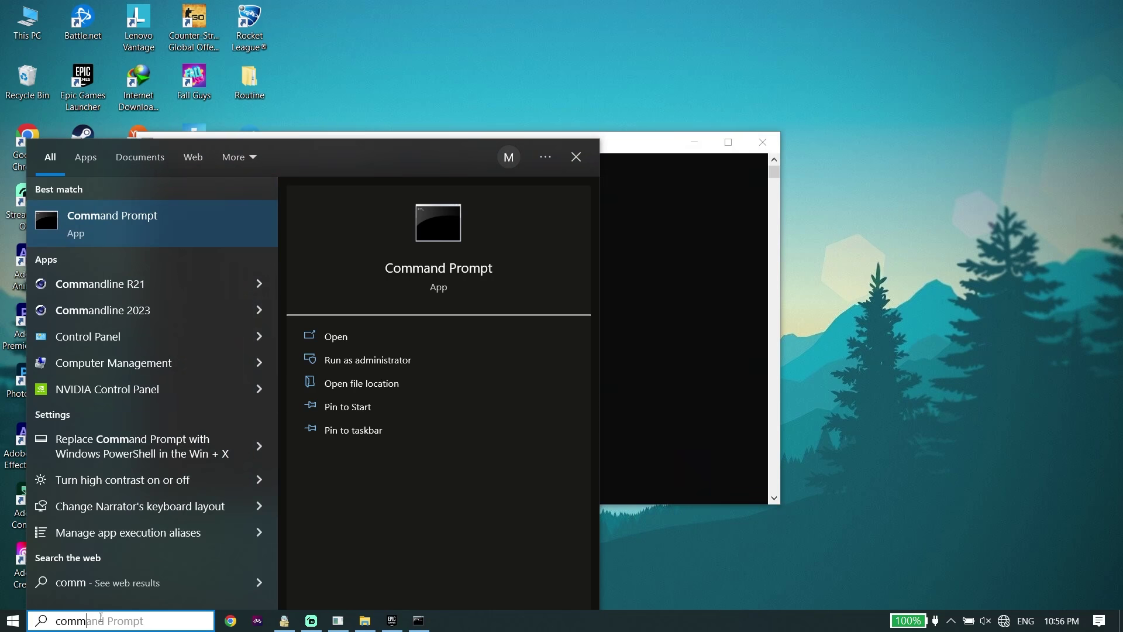
# - Search 'ip config' and open the matching note in Notepad
pyautogui.hotkey('ctrl', 'a')
pyautogui.press('BackSpace')
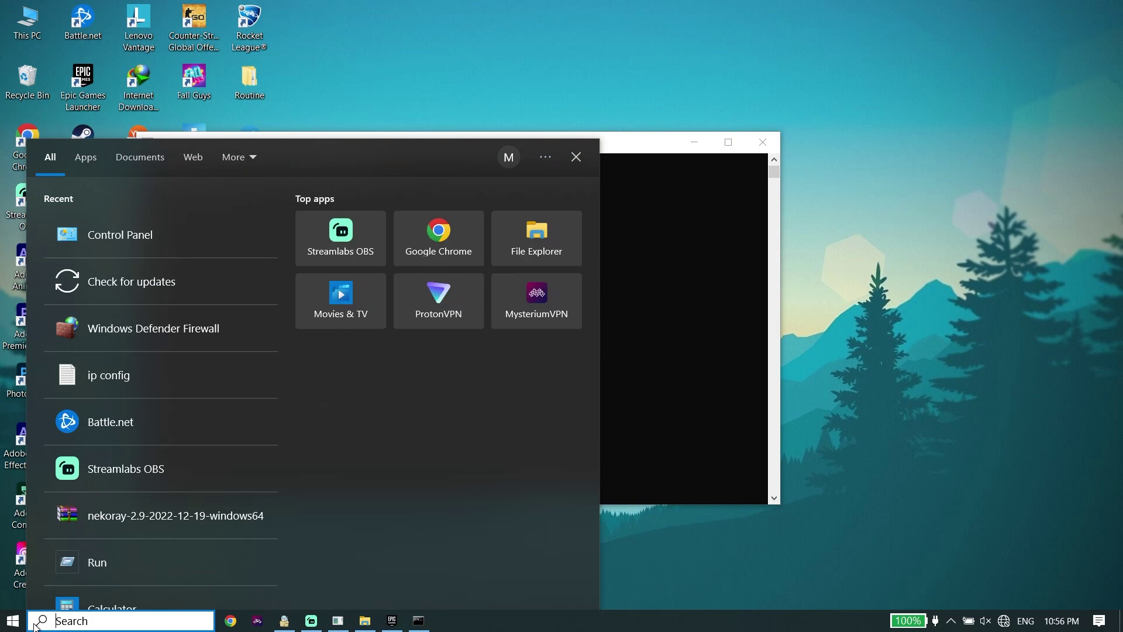
pyautogui.write('ip config')
pyautogui.click(113, 249)
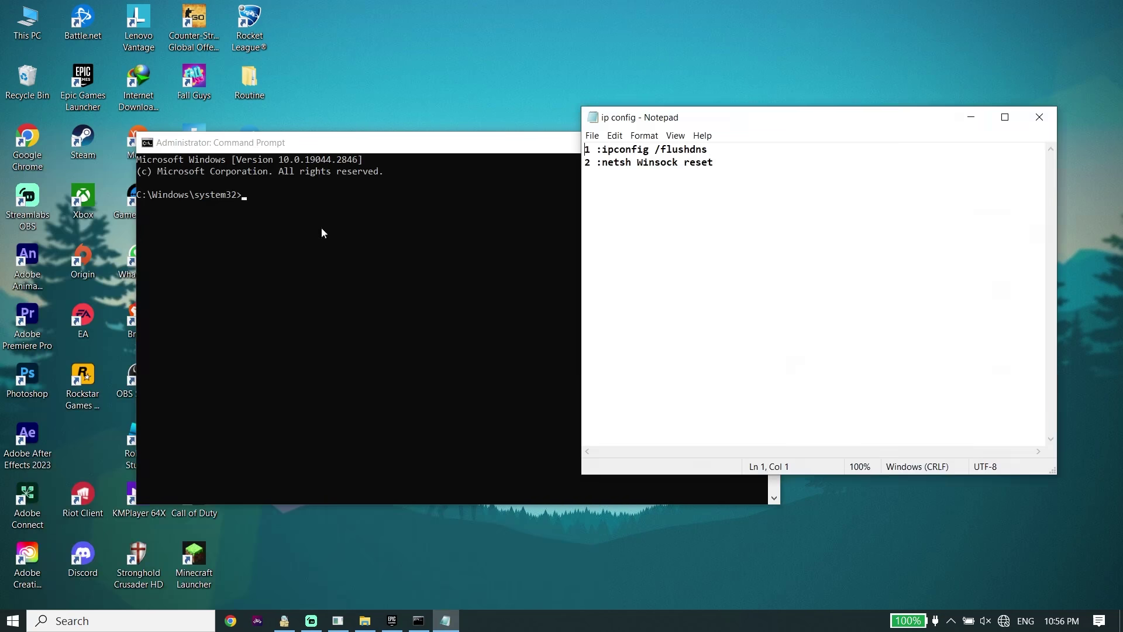
# - Copy ipconfig /flushdns from the note and run it in Command Prompt
pyautogui.moveTo(608, 151); pyautogui.dragTo(708, 150)
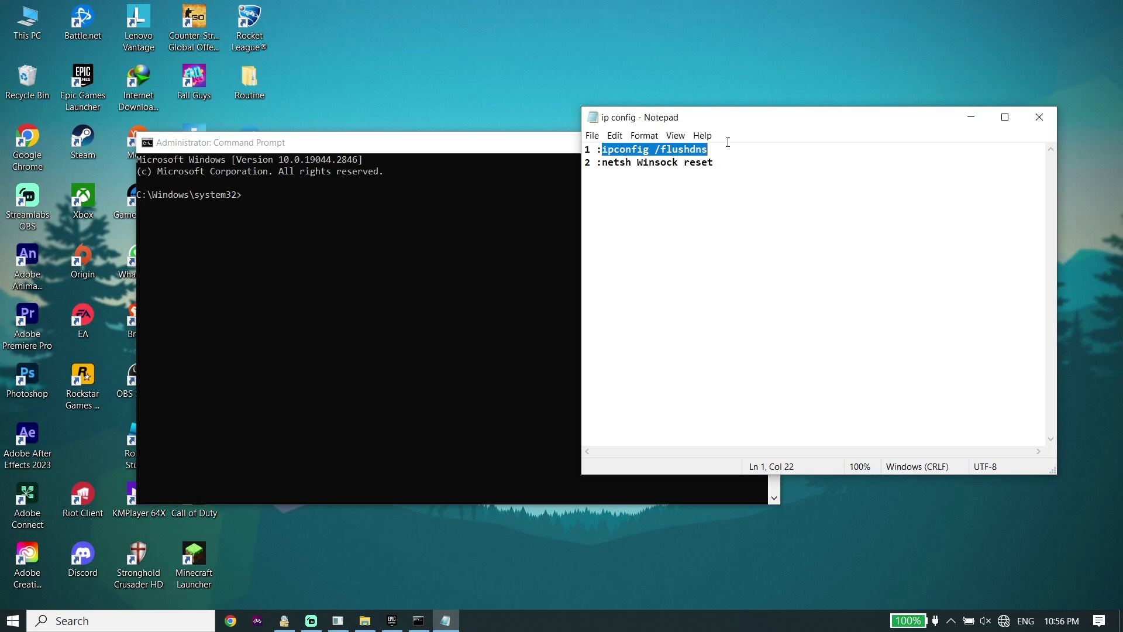
pyautogui.rightClick(688, 152)
pyautogui.click(713, 193)
pyautogui.click(370, 154)
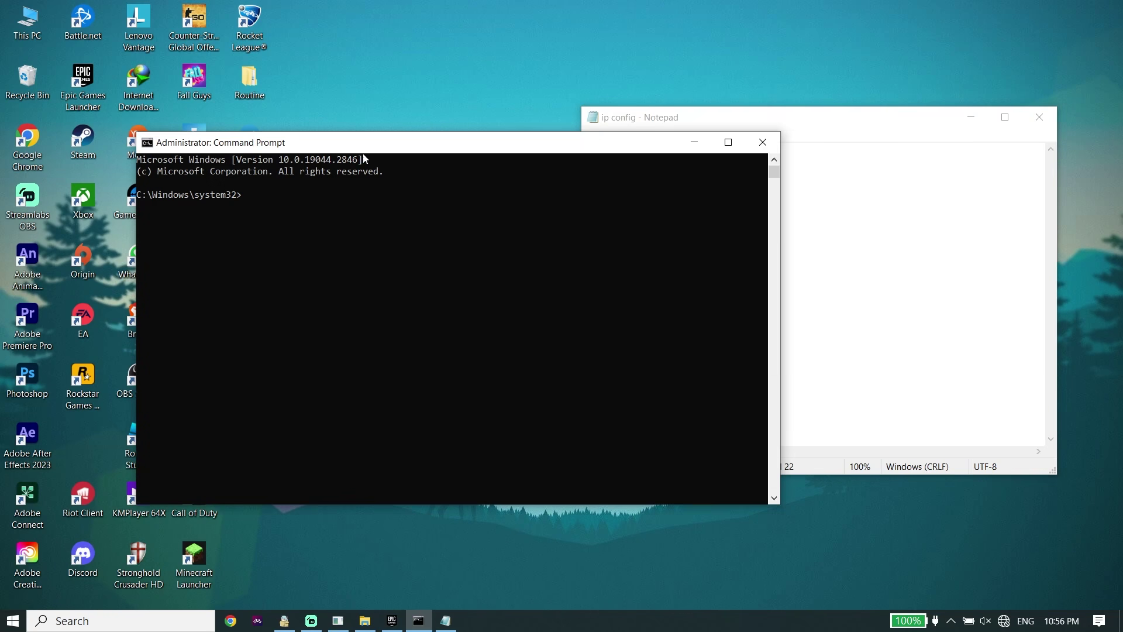
pyautogui.hotkey('ctrl', 'v')
pyautogui.press('Return')
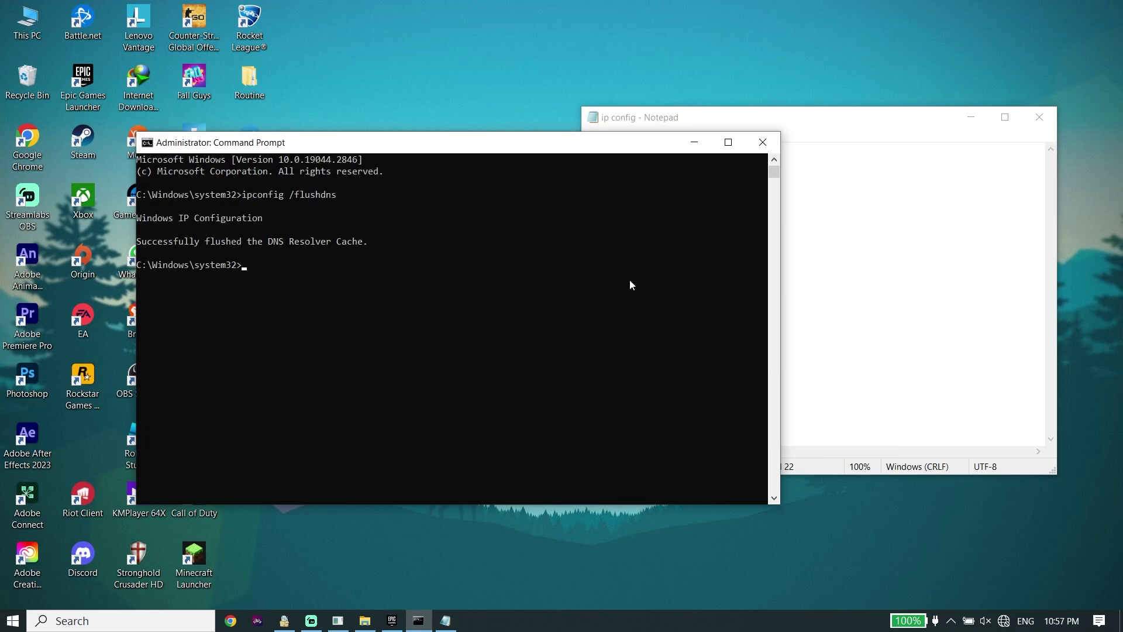
# - Copy netsh Winsock reset from the note and run it in Command Prompt
pyautogui.click(831, 266)
pyautogui.moveTo(602, 164); pyautogui.dragTo(724, 168)
pyautogui.rightClick(701, 167)
pyautogui.click(733, 208)
pyautogui.click(437, 142)
pyautogui.rightClick(244, 274)
pyautogui.press('Return')
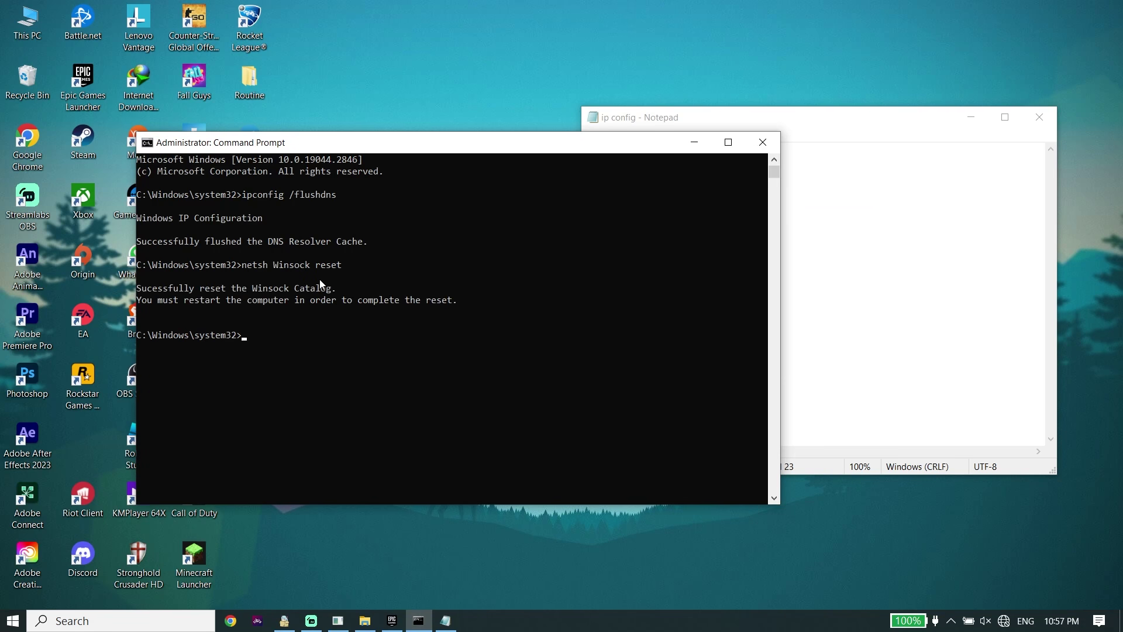
# - Exit Command Prompt and close the ip config note
pyautogui.write('Exit')
pyautogui.press('Return')
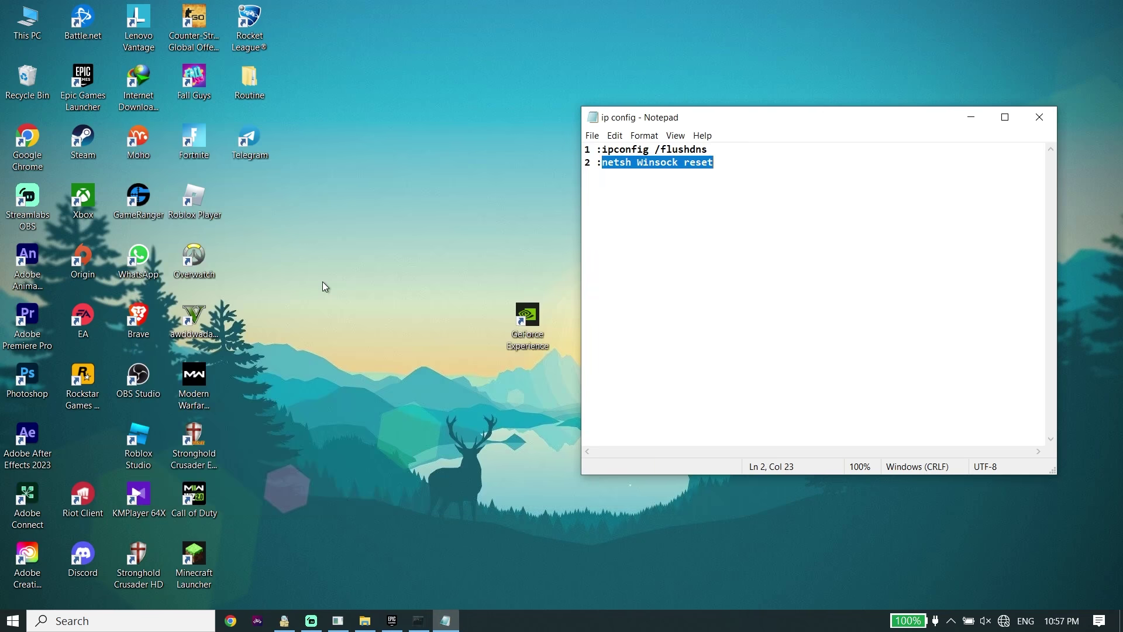
pyautogui.click(1038, 117)
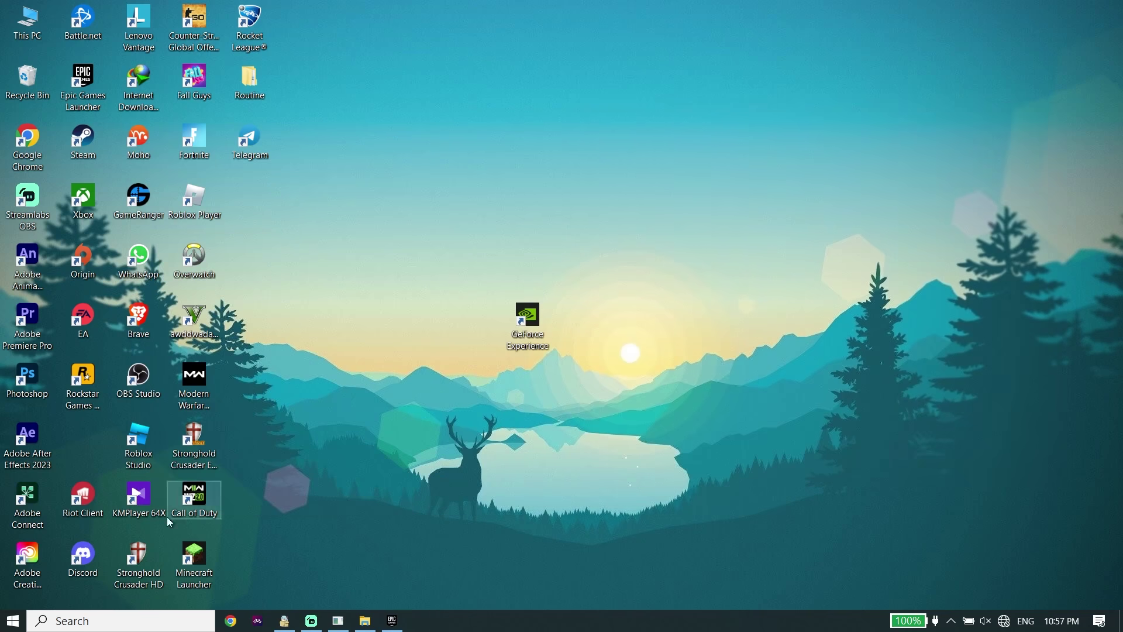
# - Dismiss the Start power menu, move GeForce Experience beside Adobe After Effects, and restore Epic Games Launcher
pyautogui.click(13, 620)
pyautogui.click(19, 592)
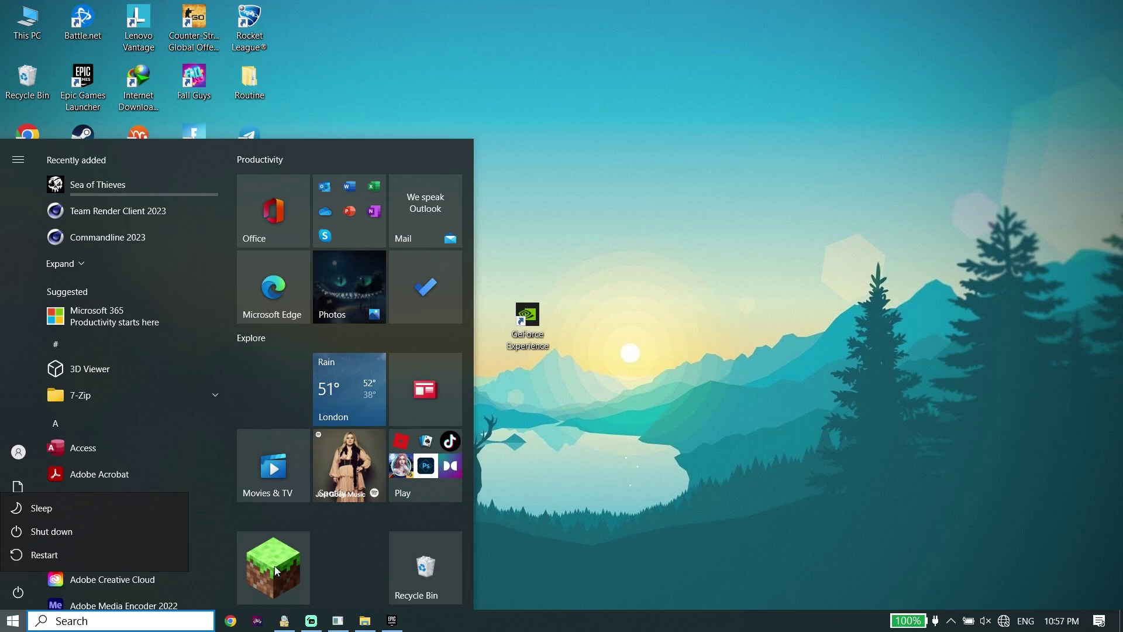
pyautogui.click(551, 455)
pyautogui.moveTo(537, 321); pyautogui.dragTo(92, 449)
pyautogui.click(392, 620)
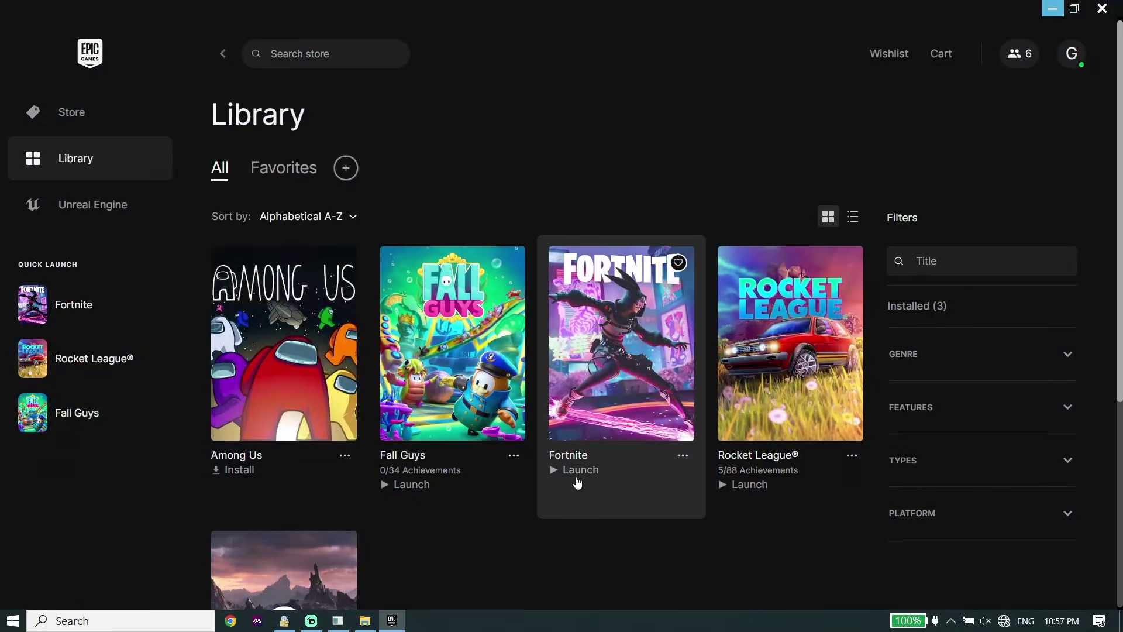